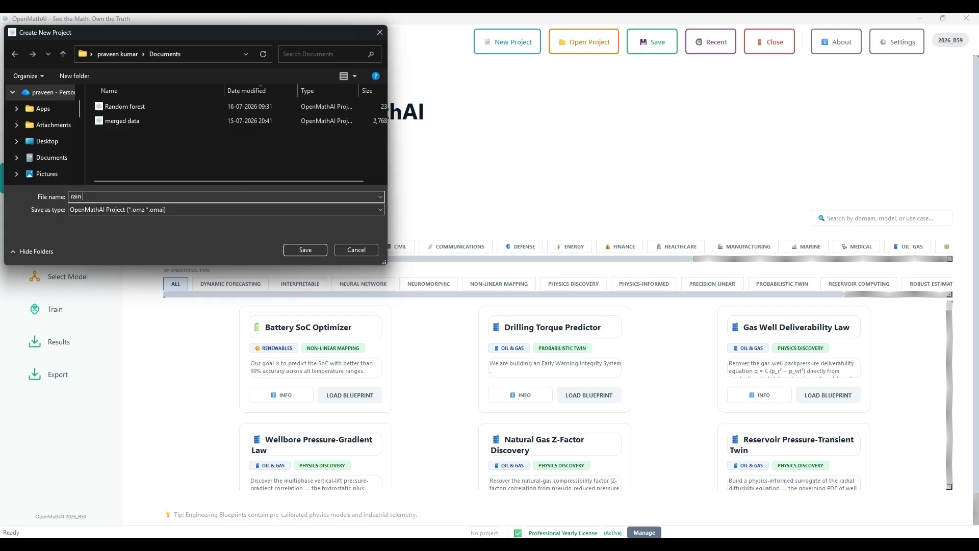
Name the new project "rain prediction" and save it in the Documents folder
type("tion")
left_click(307, 251)
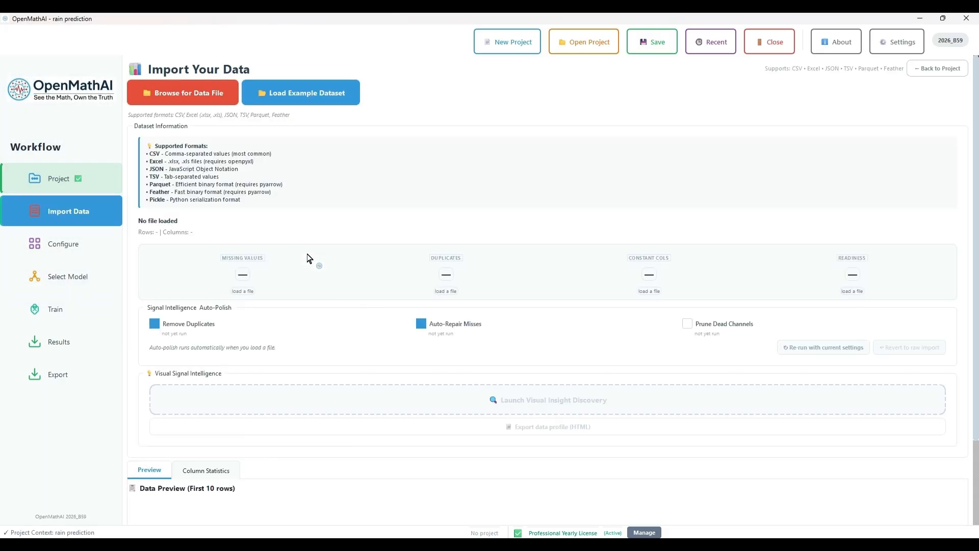
Import Random forest.csv from the Documents > openmatai > Dataset folder, accepting the quality report and dismissing the derived states prompt
left_click(219, 97)
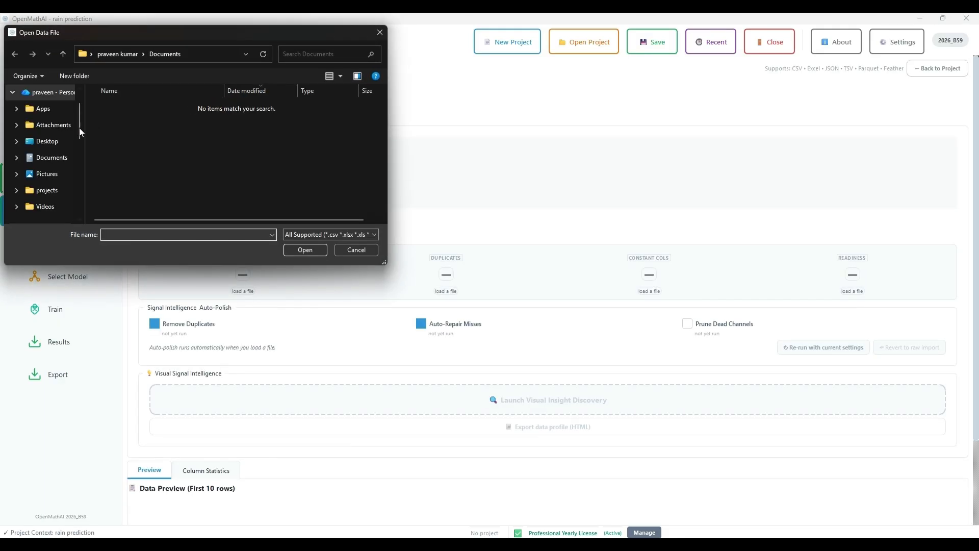
left_click(56, 141)
left_click(56, 157)
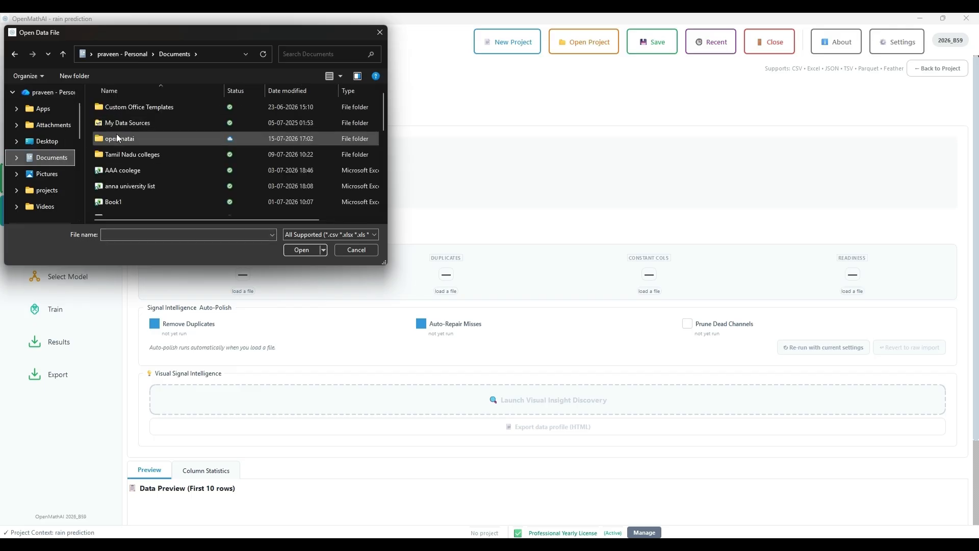
double_click(117, 133)
double_click(139, 112)
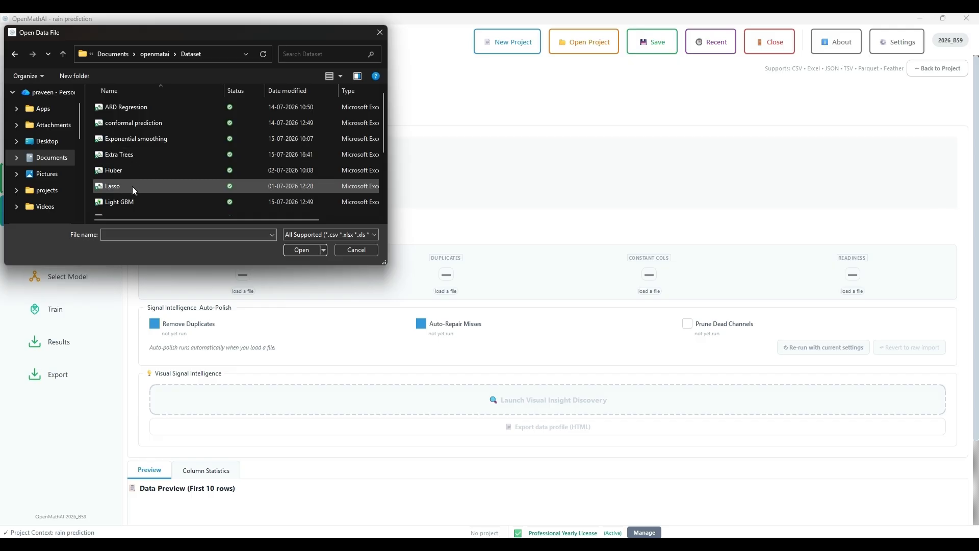
scroll(133, 185, "down", 2)
double_click(140, 164)
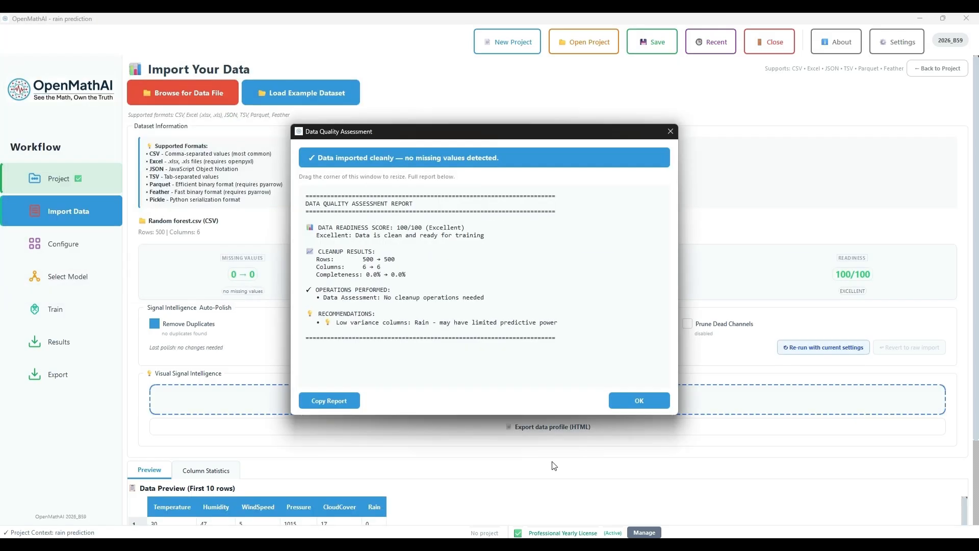
left_click(638, 401)
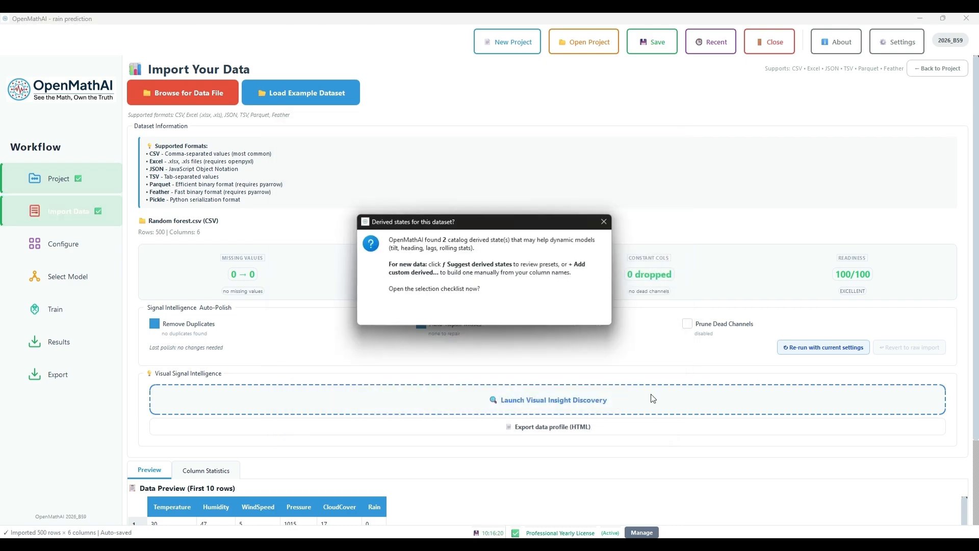
left_click(608, 224)
In column configuration, use Smart Suggest to assign Temperature, WindSpeed, Pressure and CloudCover as inputs, Rain as target and Humidity as ignored
scroll(634, 368, "down", 2)
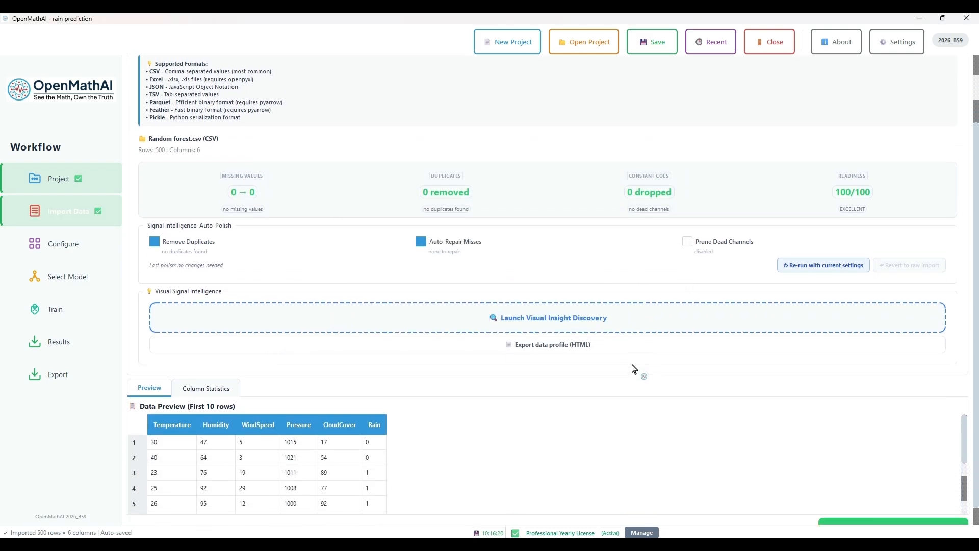
scroll(634, 368, "down", 1)
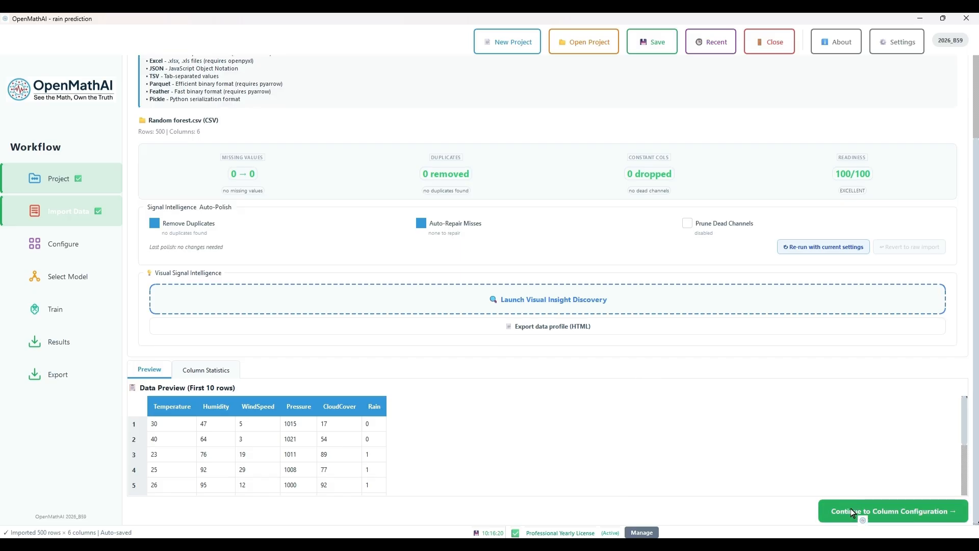
left_click(851, 509)
scroll(628, 280, "up", 2)
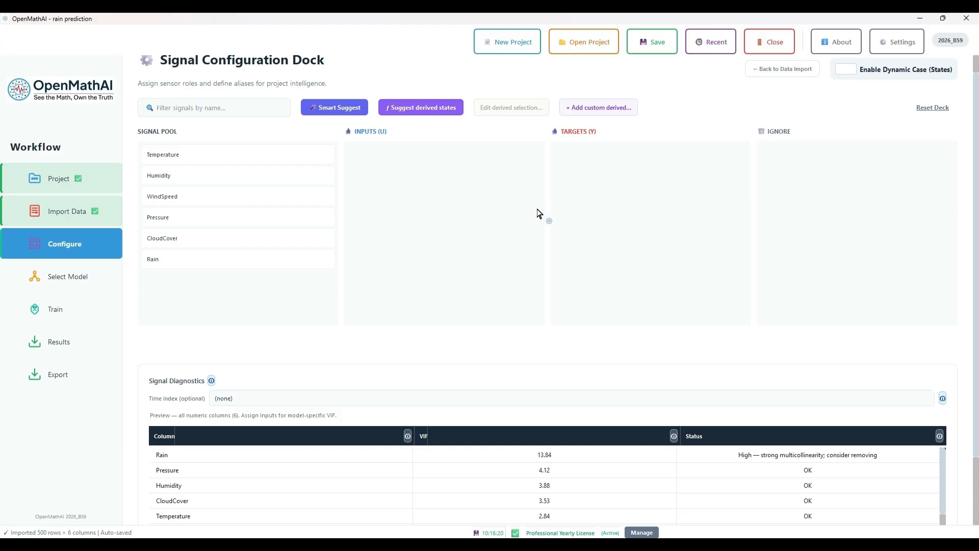
left_click_drag(277, 153, 462, 180)
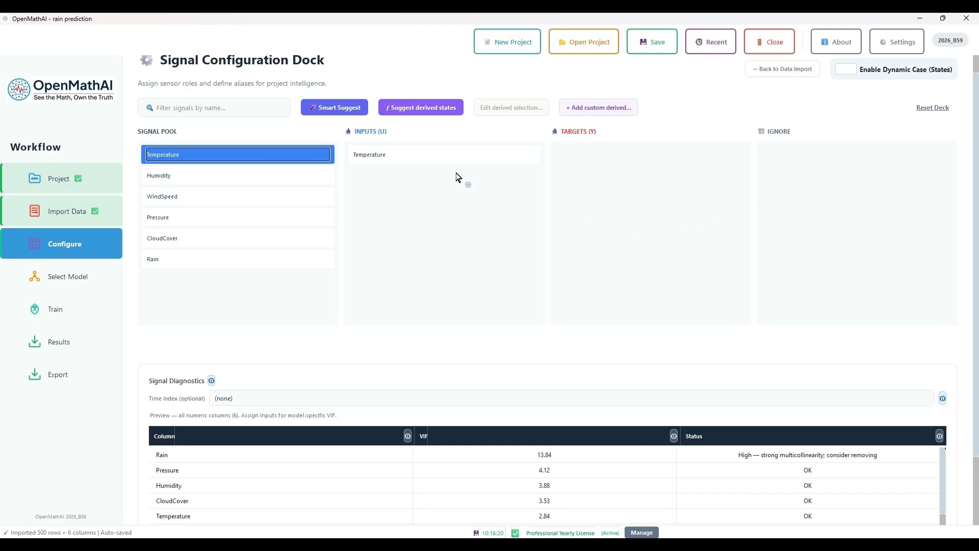
left_click(344, 114)
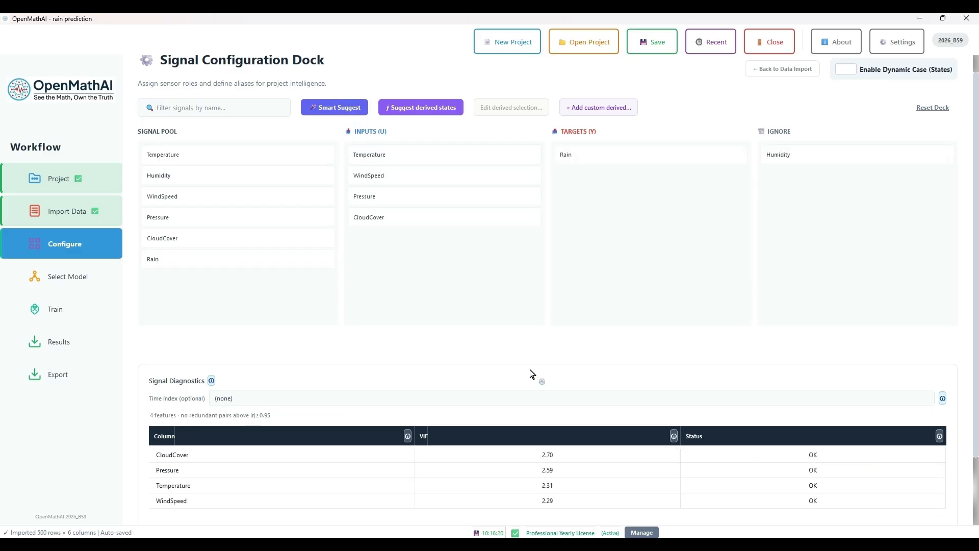
Proceed to model design, select the Random Forest model and continue to training
scroll(530, 374, "down", 1)
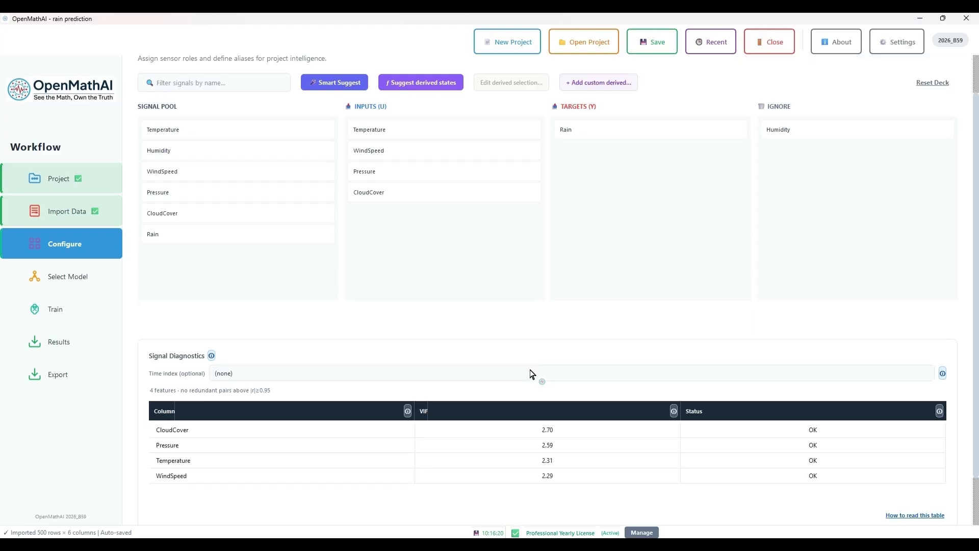
scroll(623, 397, "down", 2)
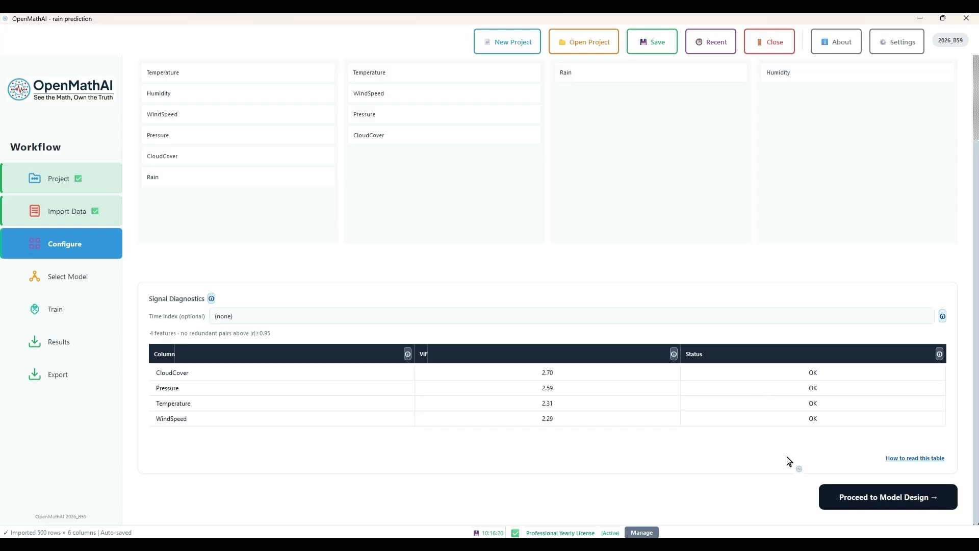
left_click(829, 497)
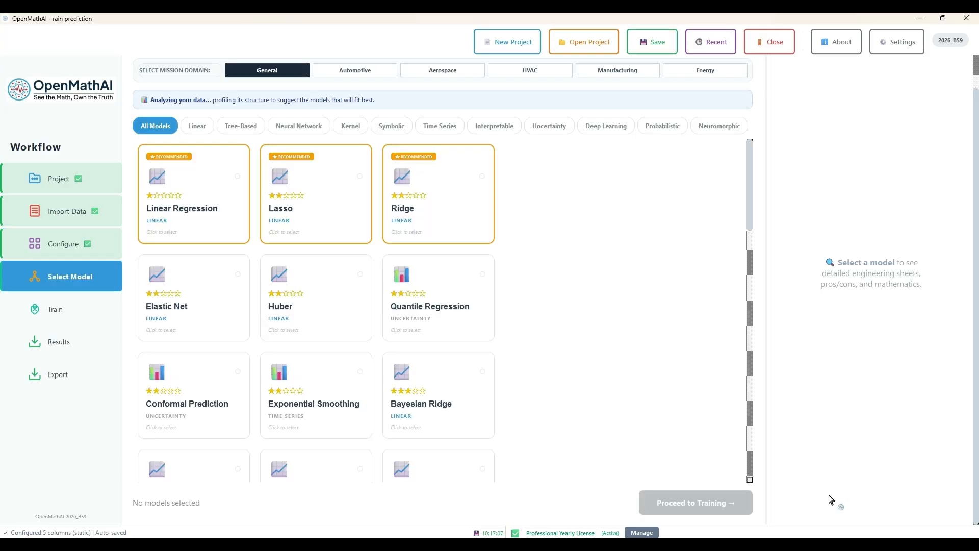
scroll(584, 421, "down", 3)
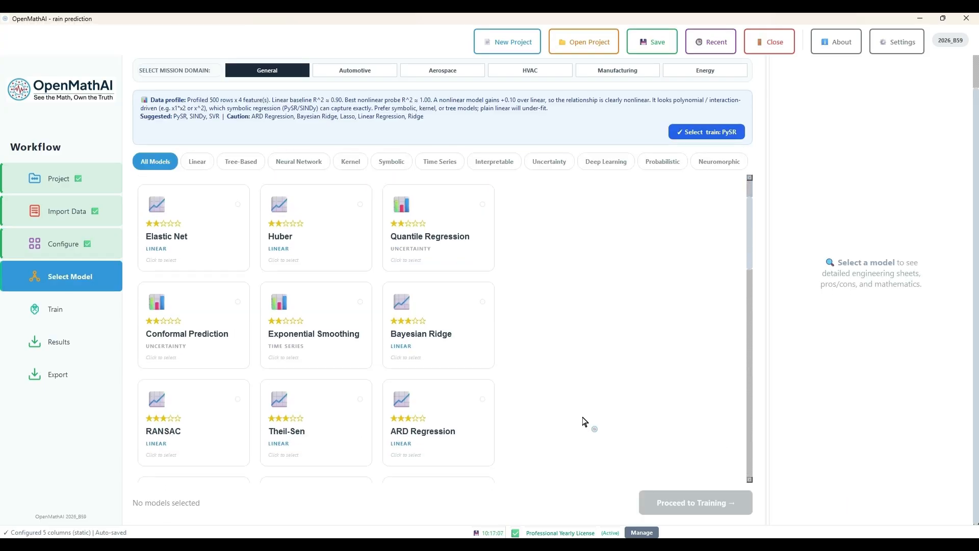
scroll(584, 421, "down", 3)
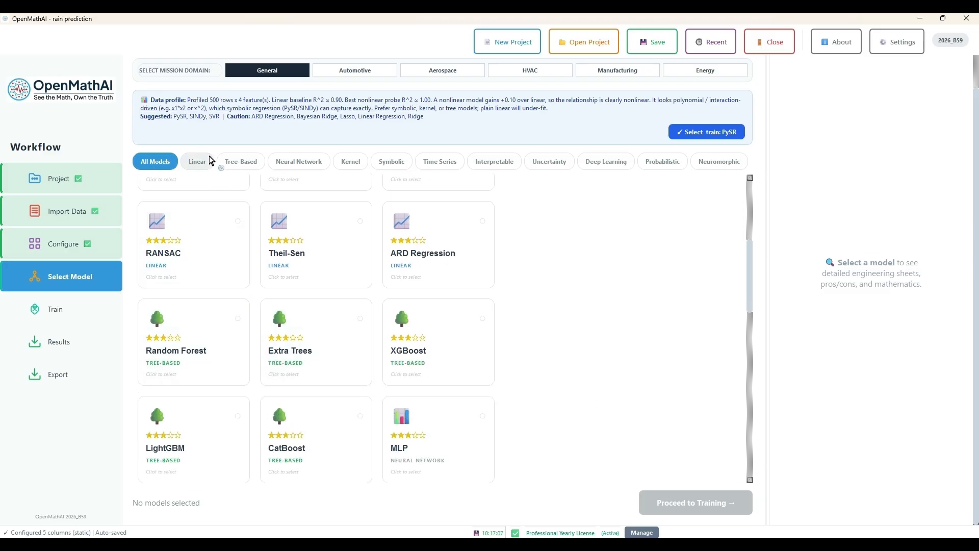
left_click(225, 343)
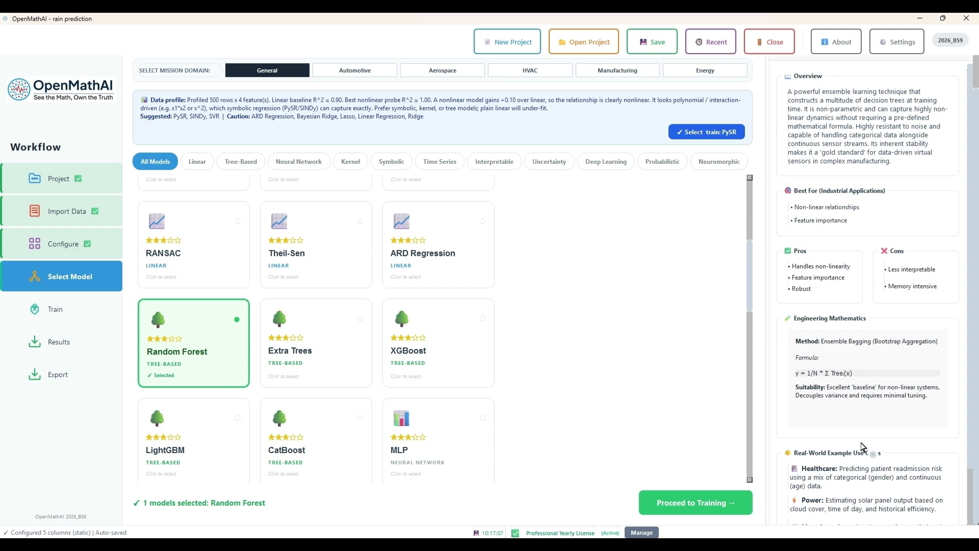
left_click(730, 506)
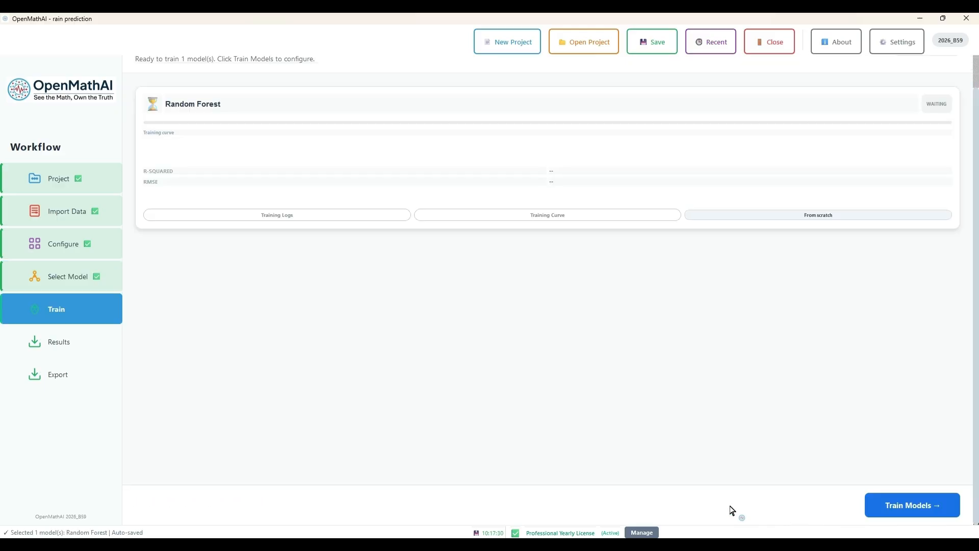
Review the general, model parameter and preprocessing settings, keep the defaults, and start training Random Forest from scratch
left_click(873, 506)
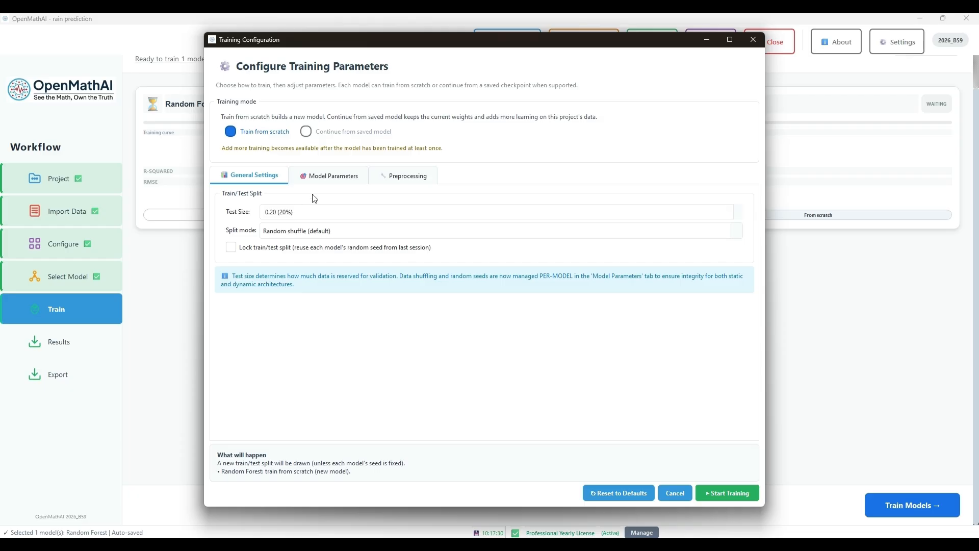
left_click(320, 181)
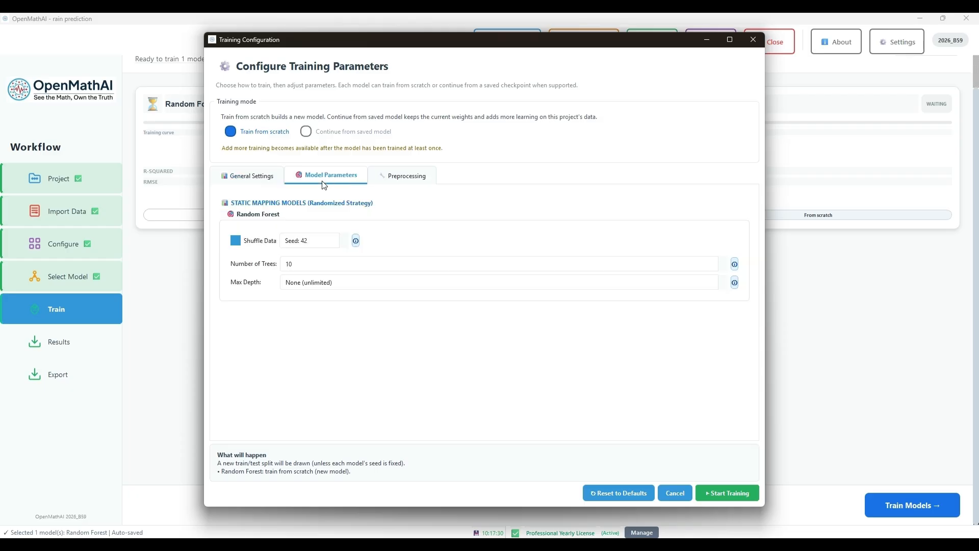
left_click(404, 176)
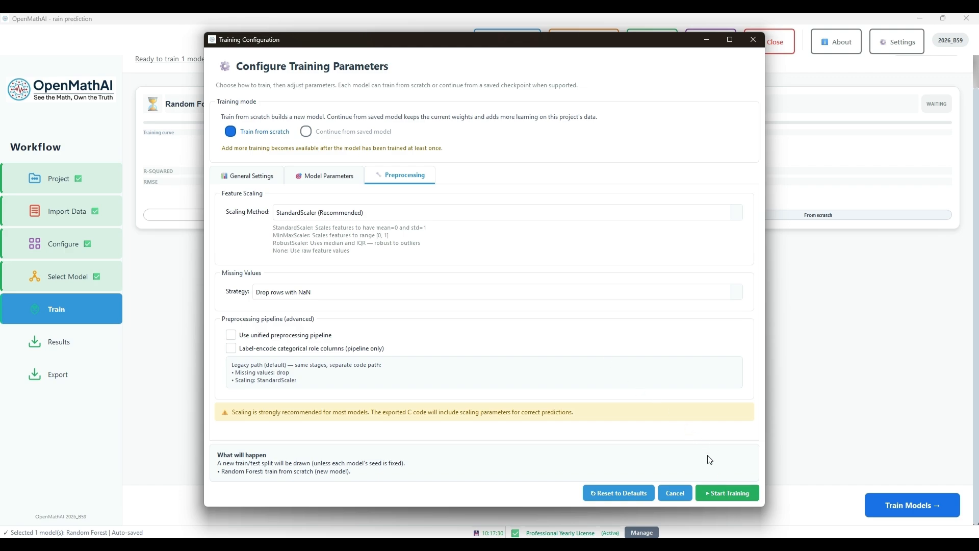
left_click(733, 491)
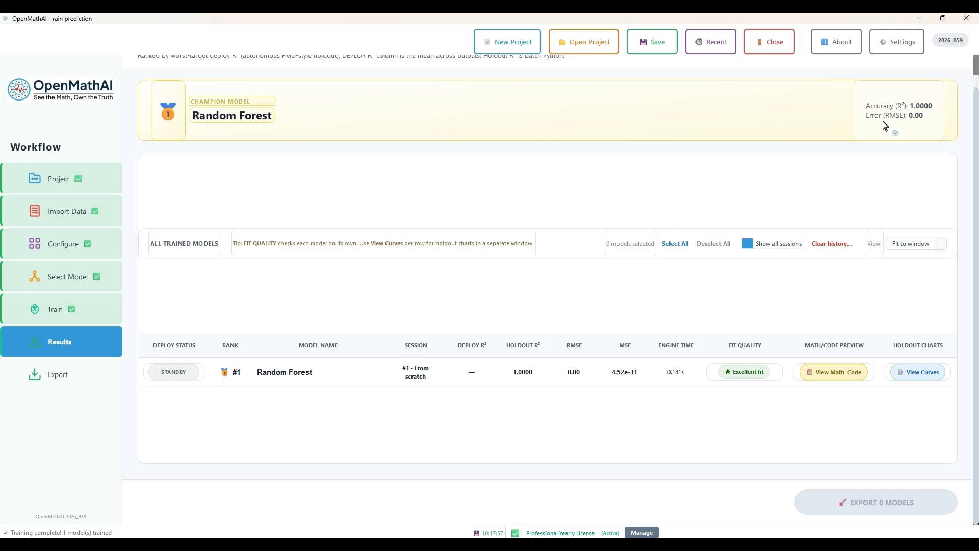
Open the Random Forest holdout charts and examine the parity, residuals and residual histogram plots
left_click(913, 243)
left_click(860, 279)
left_click(922, 379)
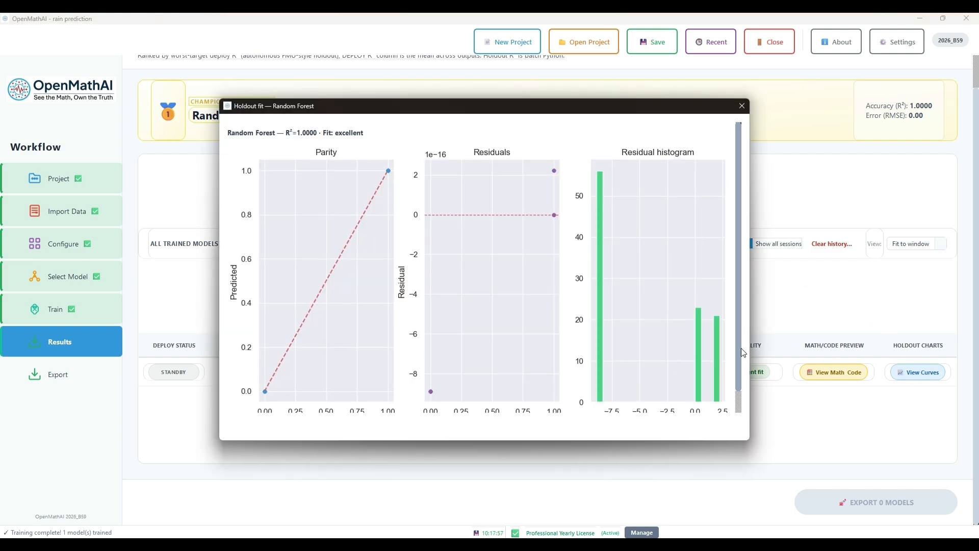
scroll(742, 348, "down", 1)
scroll(742, 349, "up", 1)
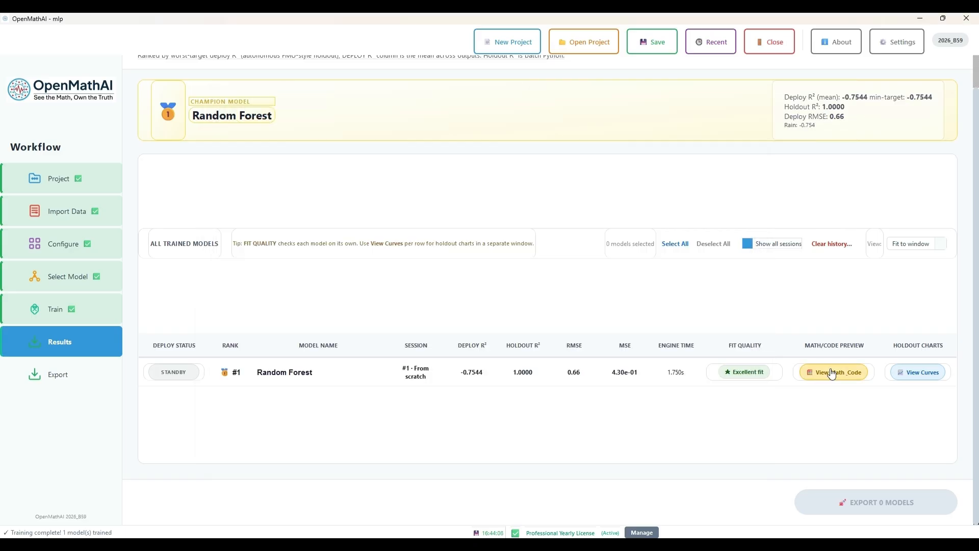
Open the math and code preview of the Random Forest model and read through its generated code
left_click(814, 370)
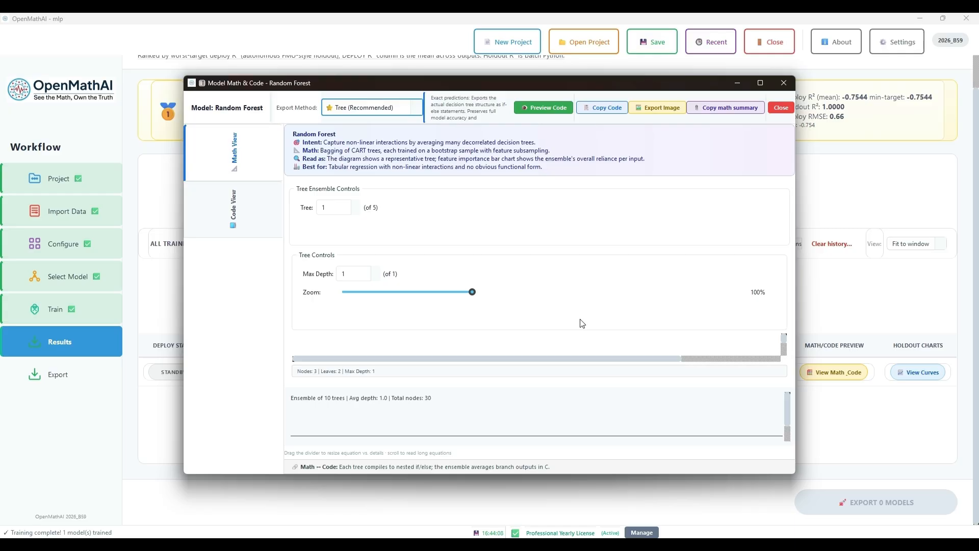
left_click(267, 225)
scroll(391, 308, "down", 6)
scroll(391, 308, "down", 18)
scroll(391, 309, "down", 12)
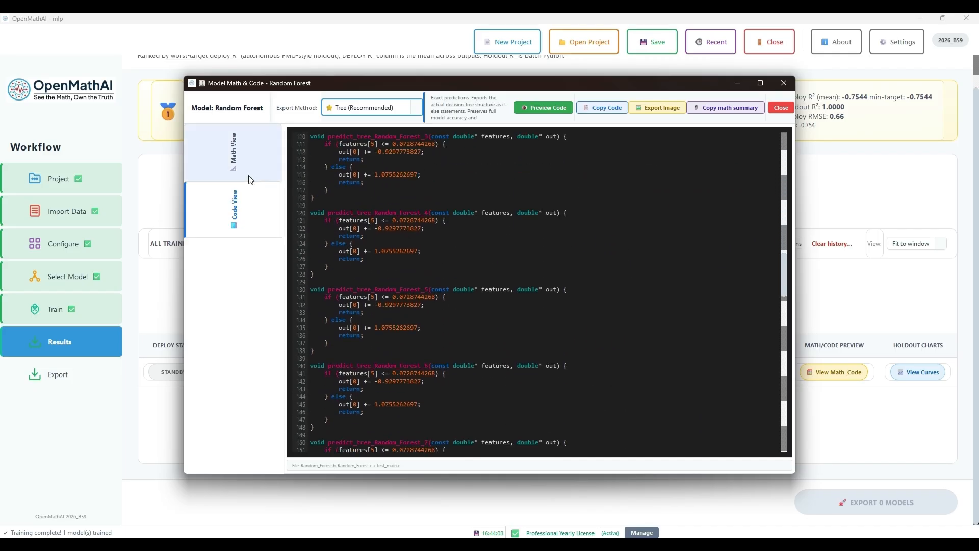
Inspect the decision tree diagram in the maximized Math View at 82% zoom, and close the preview
left_click(258, 181)
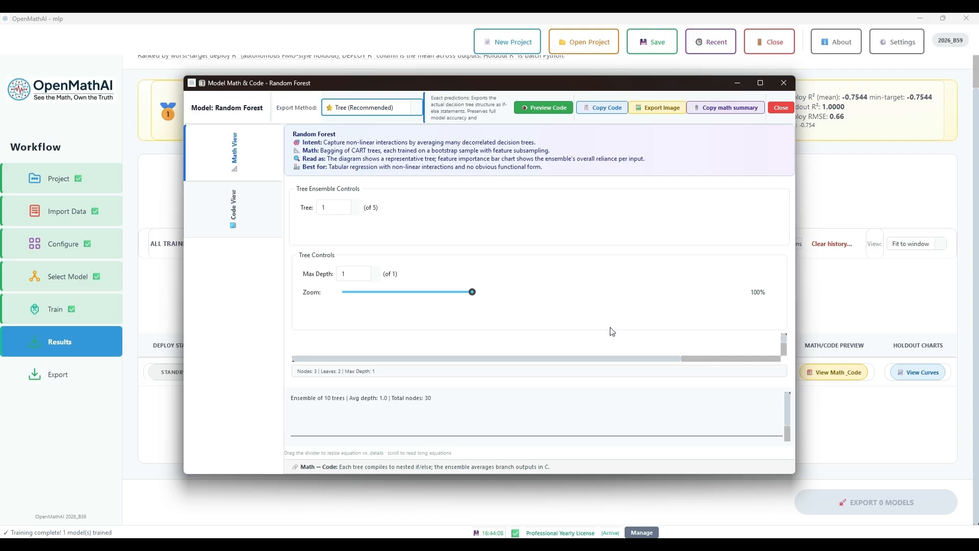
left_click(764, 85)
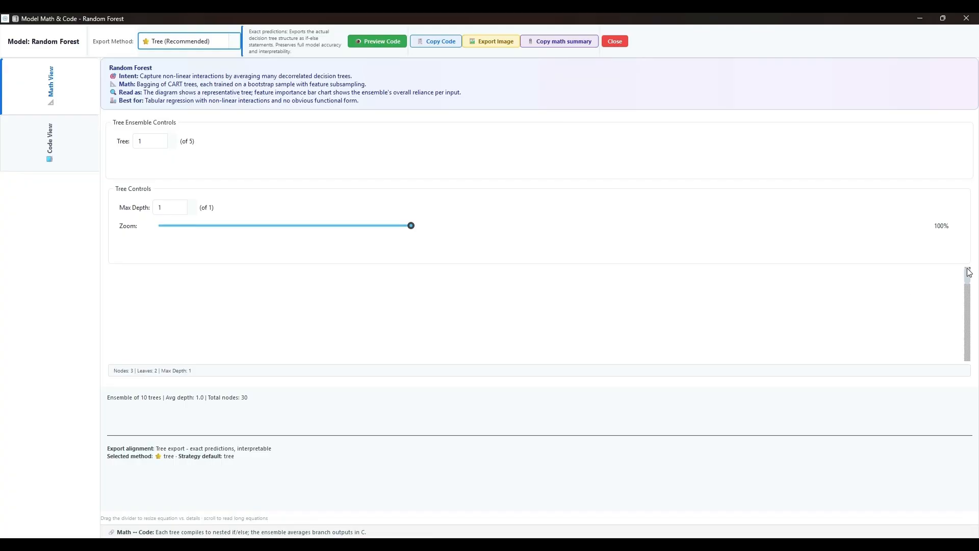
left_click(968, 269)
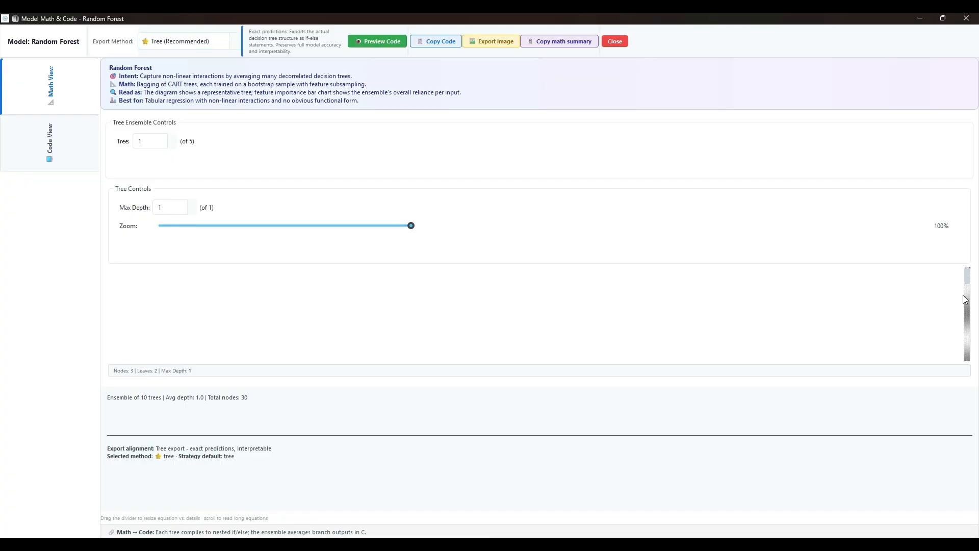
left_click_drag(969, 280, 973, 334)
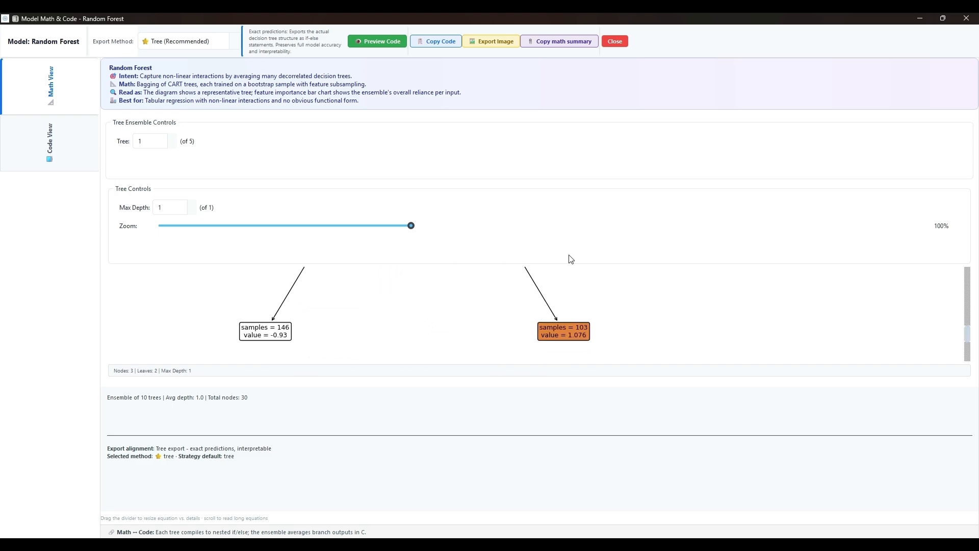
left_click_drag(411, 226, 319, 235)
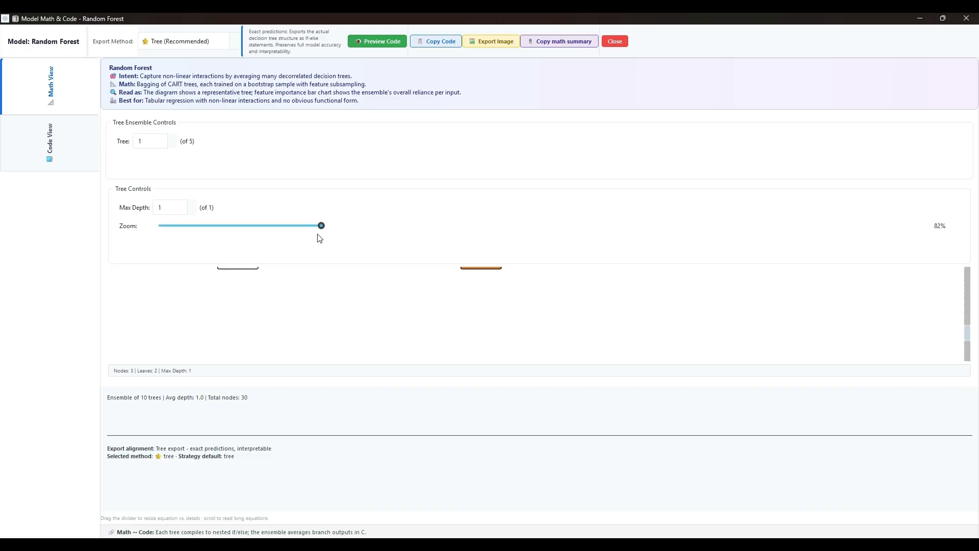
left_click_drag(967, 339, 967, 301)
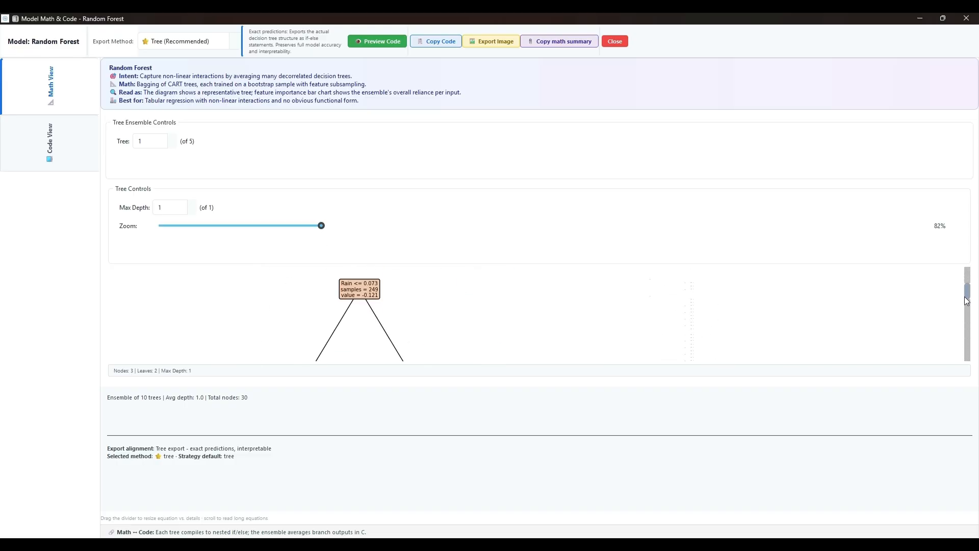
mouse_move(967, 301)
left_mouse_down()
mouse_move(978, 326)
mouse_move(978, 292)
left_mouse_up()
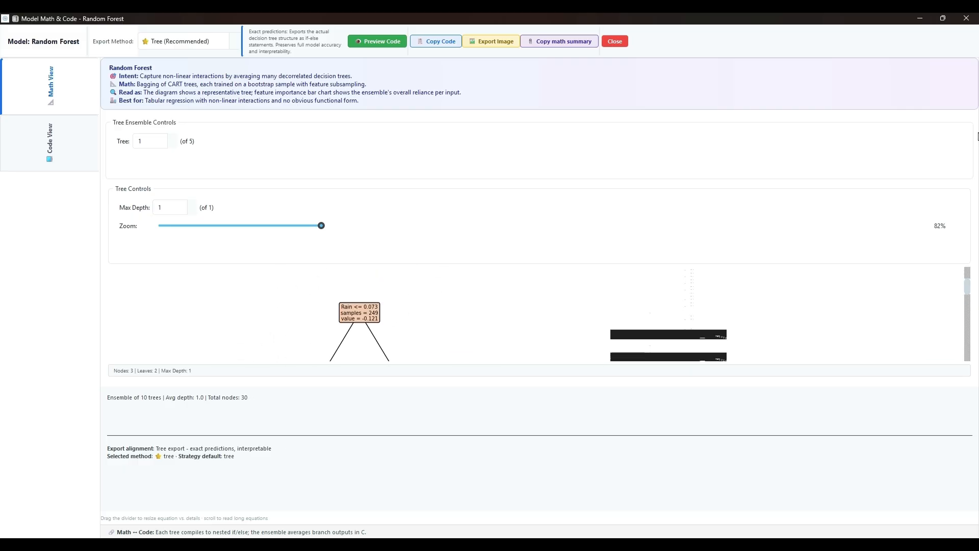
left_click(968, 18)
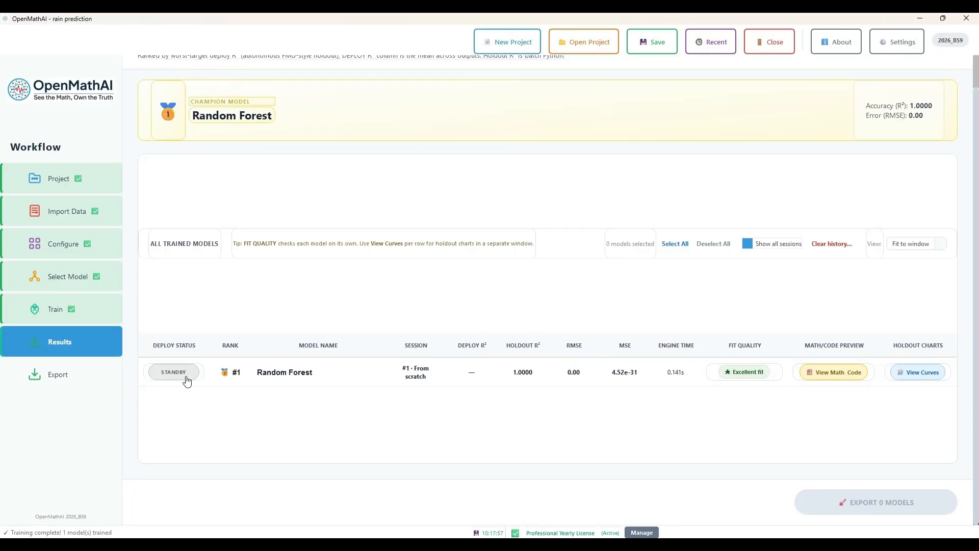
Mark the Random Forest model for export and look through the available deployment targets
left_click(185, 375)
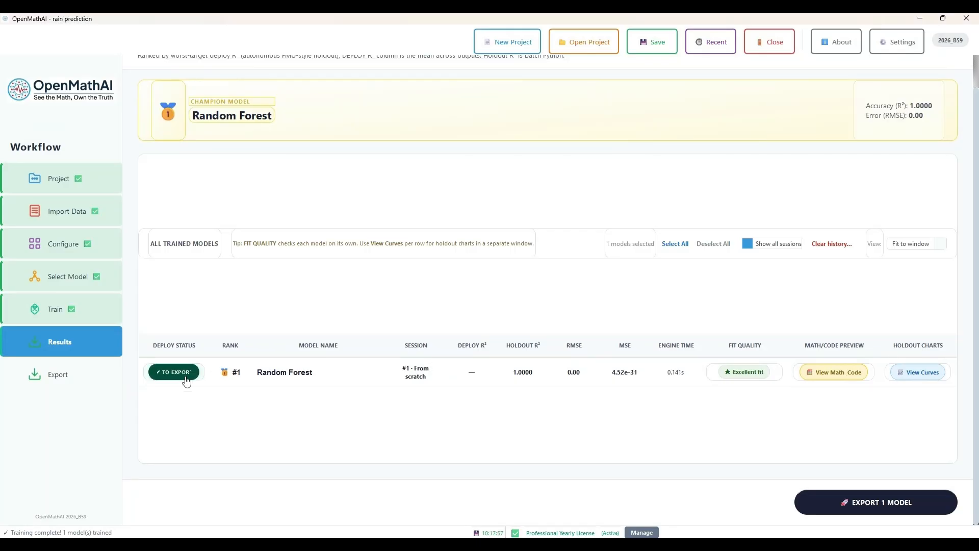
left_click(831, 497)
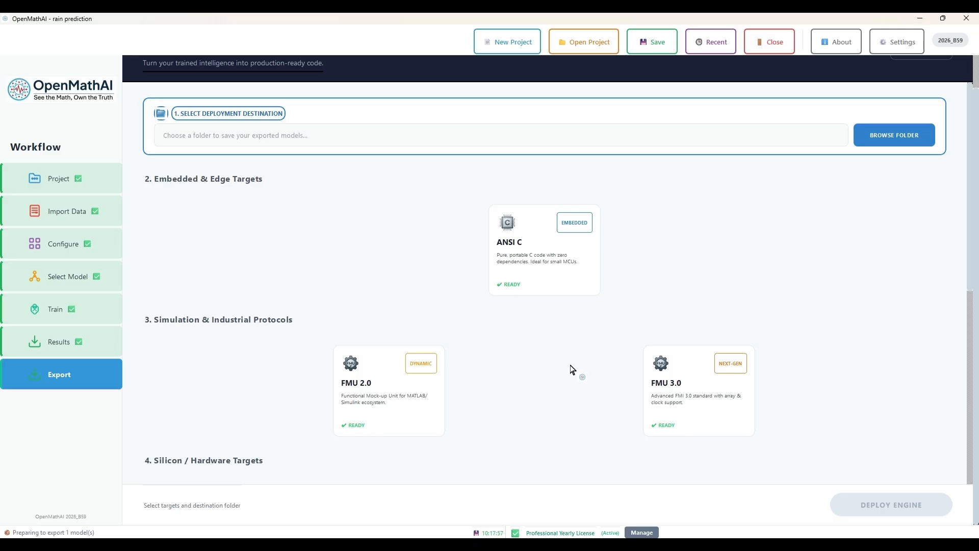
scroll(572, 370, "down", 2)
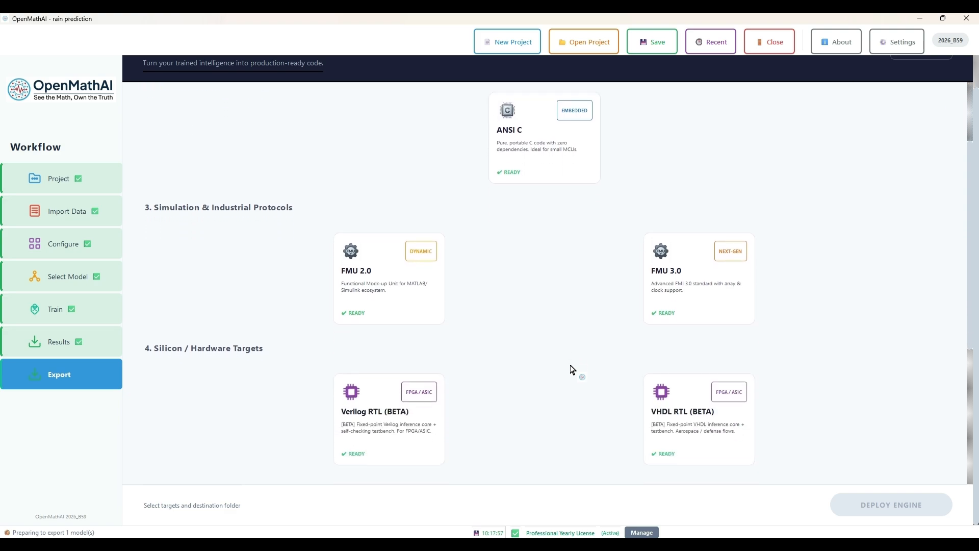
scroll(573, 369, "down", 1)
scroll(572, 369, "down", 1)
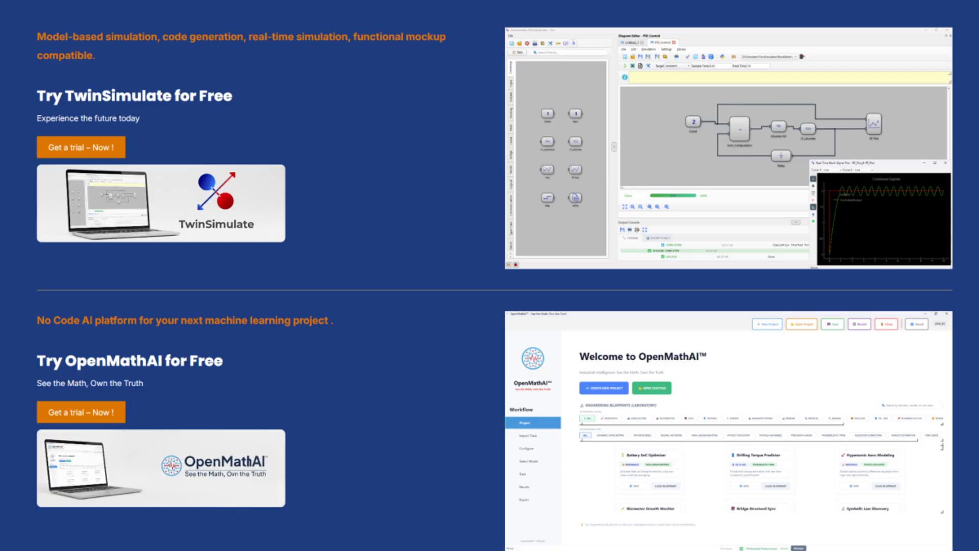